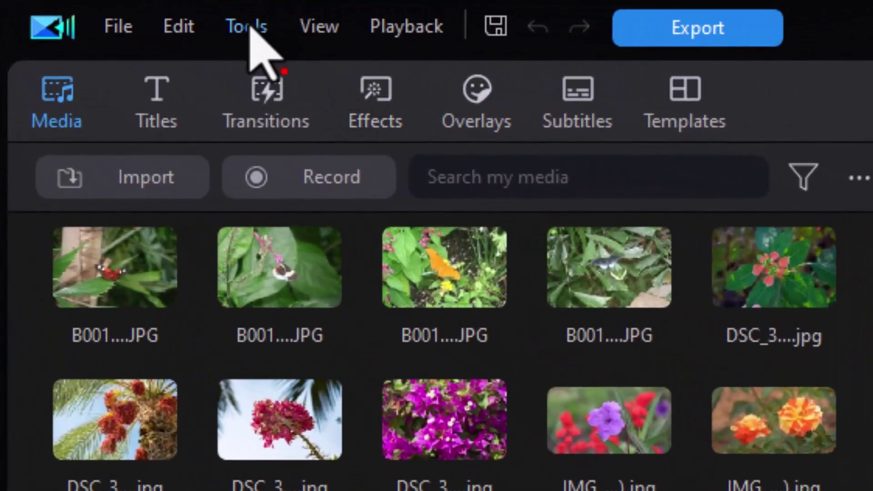
- Start the Slideshow Creator and import all 24 photos from the Media Library
left_click(251, 28)
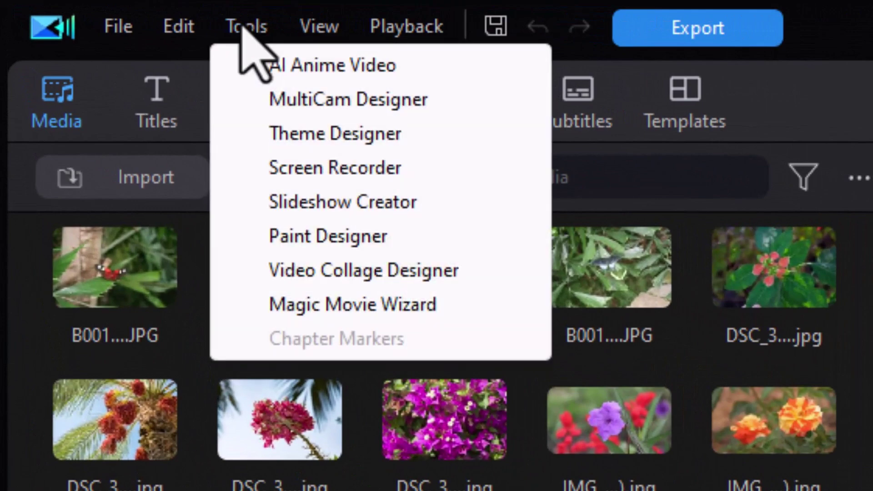
left_click(347, 211)
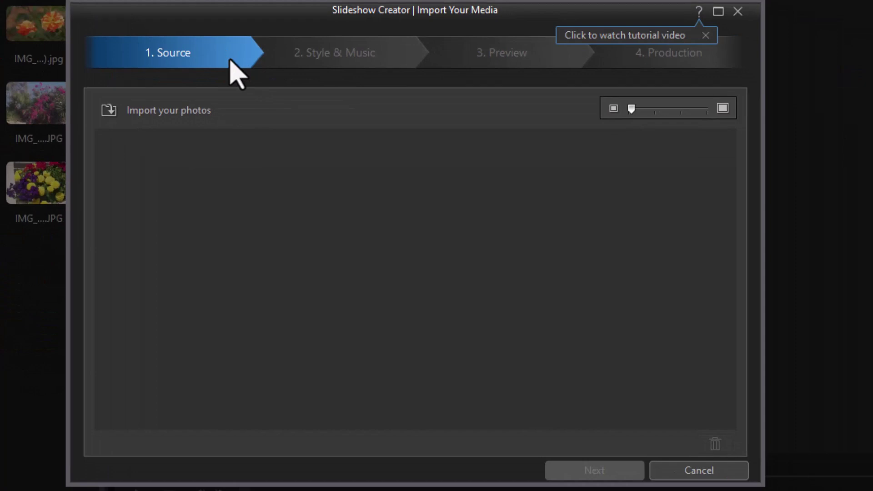
left_click(146, 113)
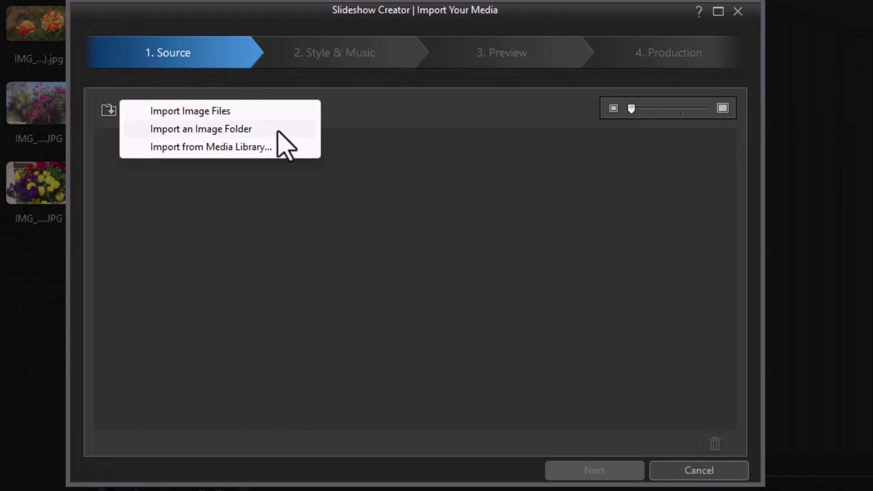
left_click(240, 147)
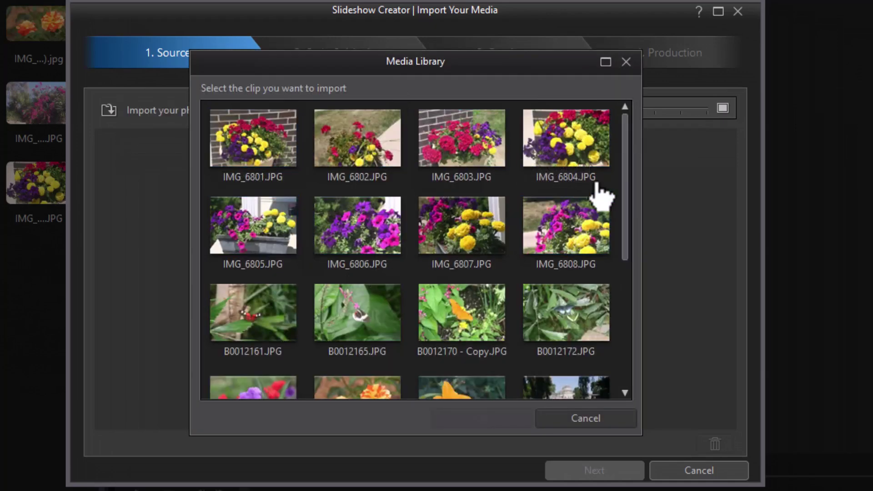
left_click_drag(629, 196, 627, 456)
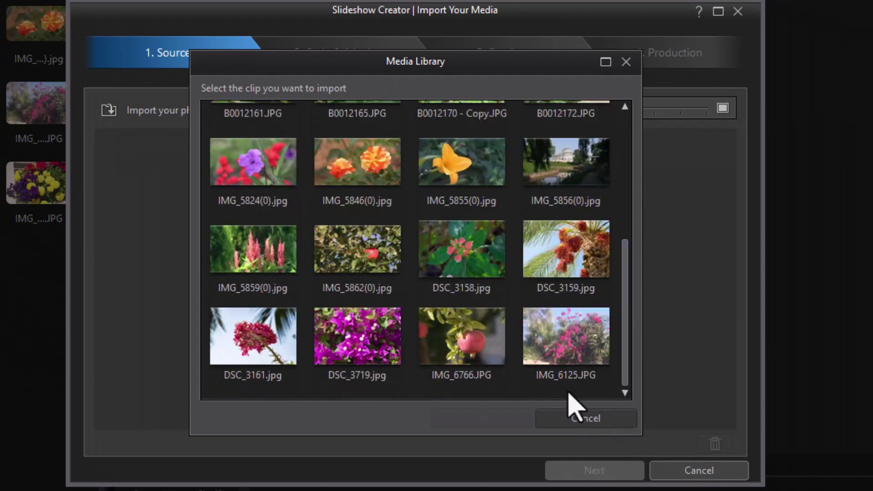
left_click_drag(569, 394, 185, 91)
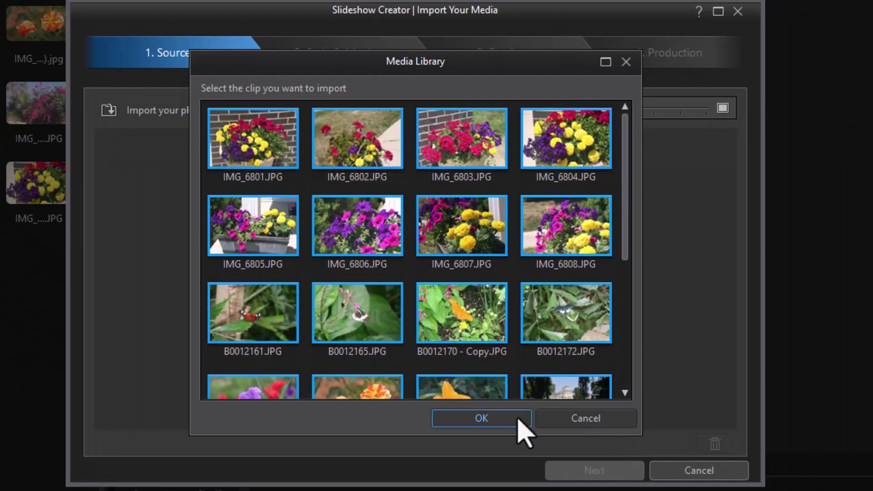
left_click(482, 418)
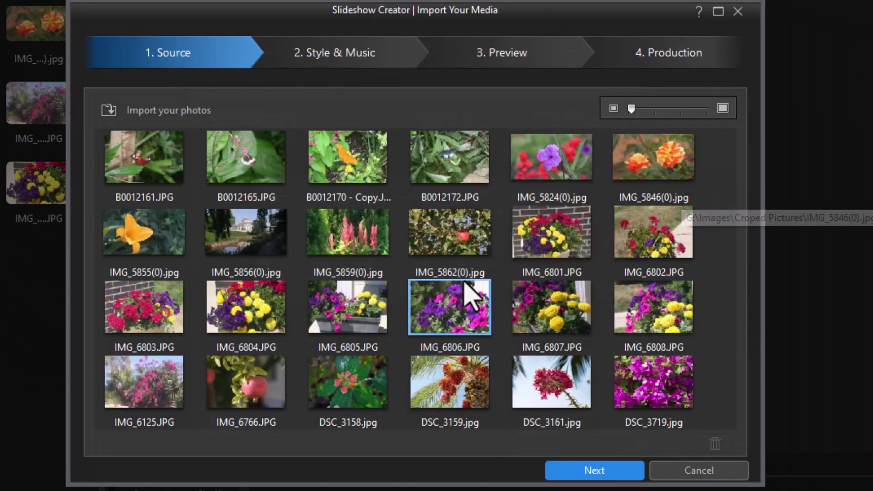
- Delete the IMG_5856(0) building photo from the slideshow photos and resize the thumbnails
left_click(258, 241)
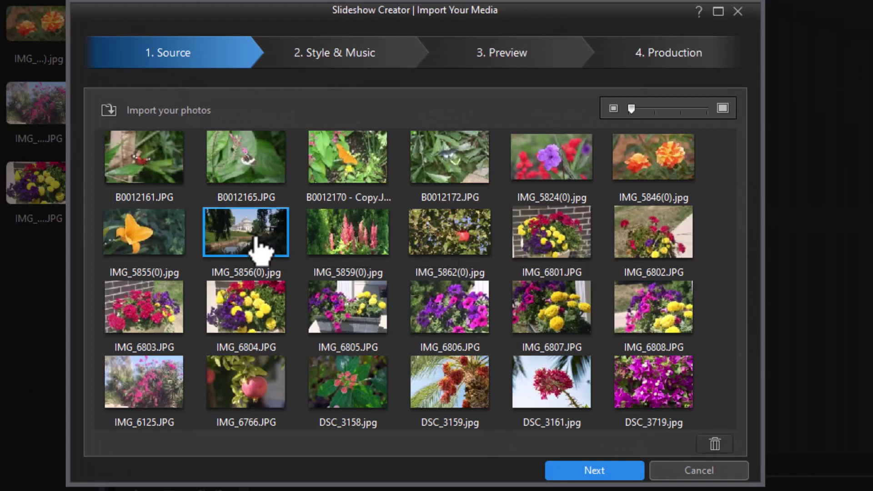
left_click(716, 445)
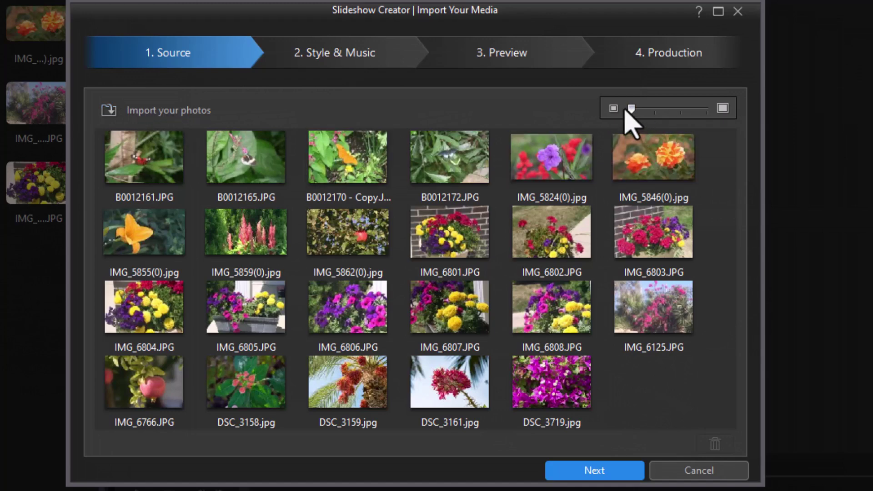
left_click_drag(632, 110, 608, 114)
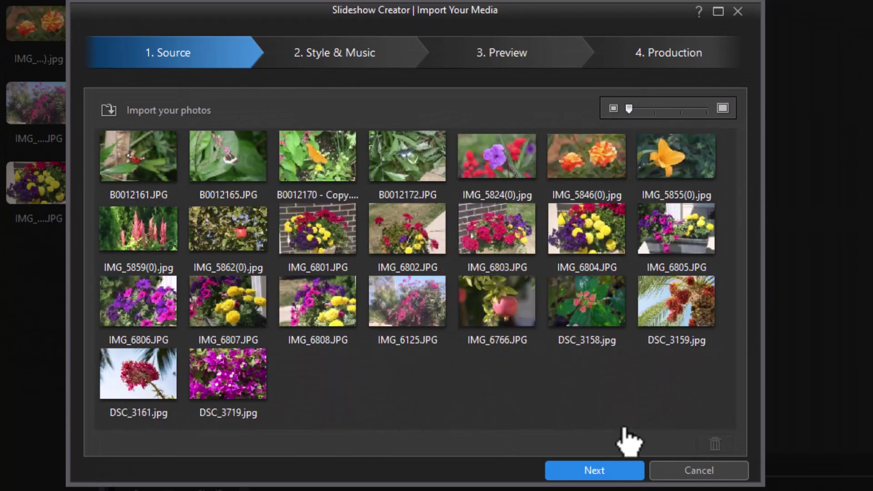
left_click(597, 475)
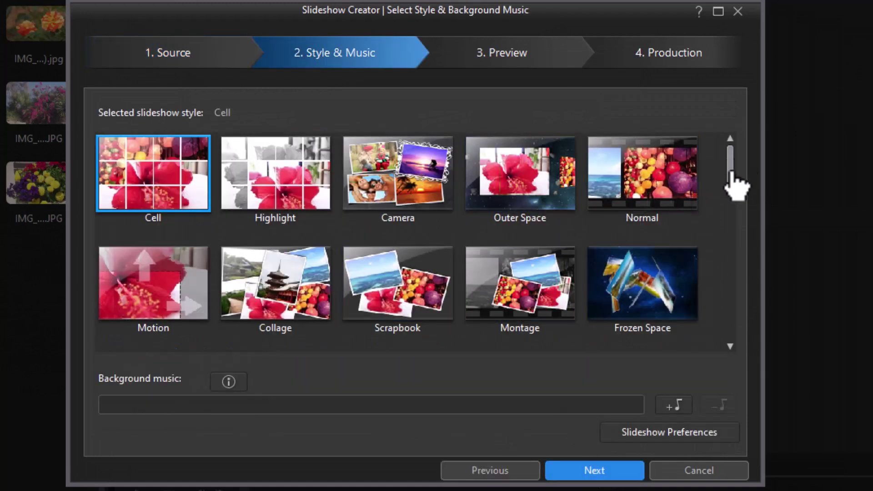
- Select the Pastels (Theme Designer) style from the bottom of the style list
left_click_drag(731, 174, 734, 260)
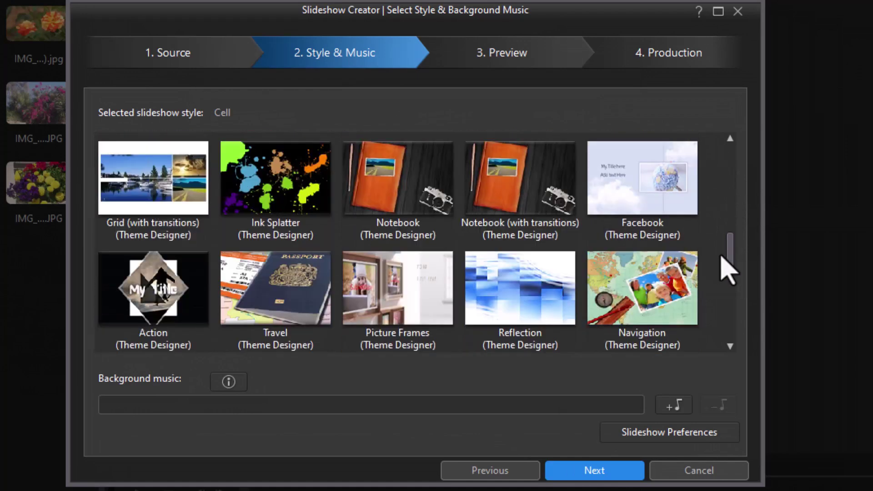
left_click_drag(730, 265, 734, 331)
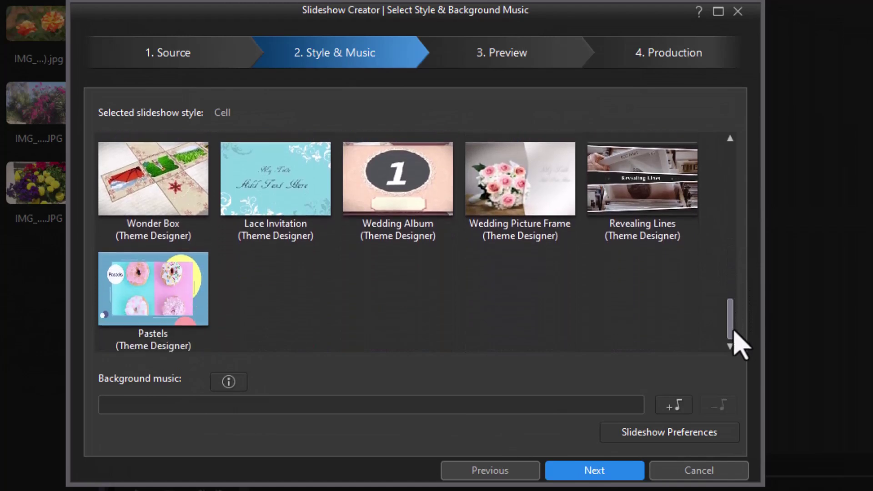
left_click(169, 291)
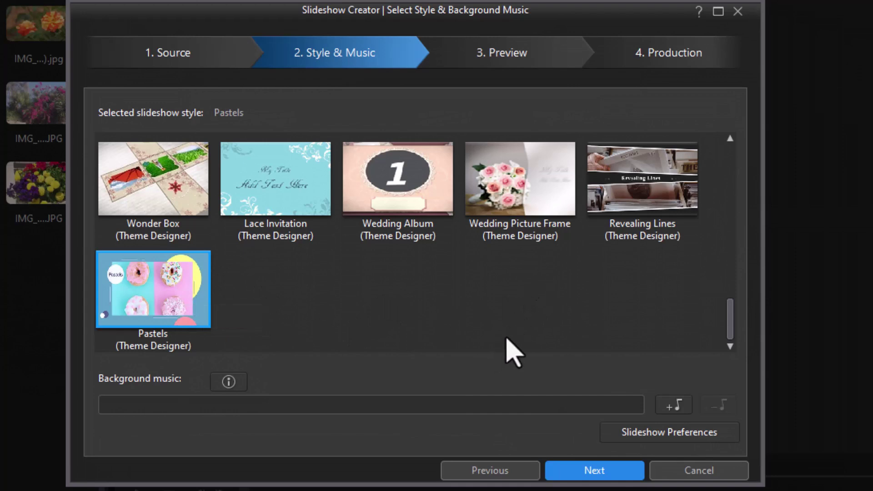
left_click(677, 406)
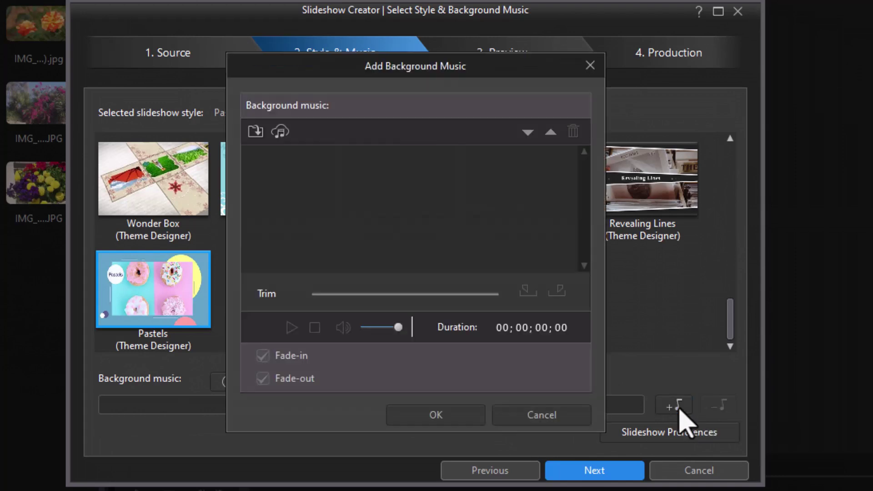
left_click(258, 136)
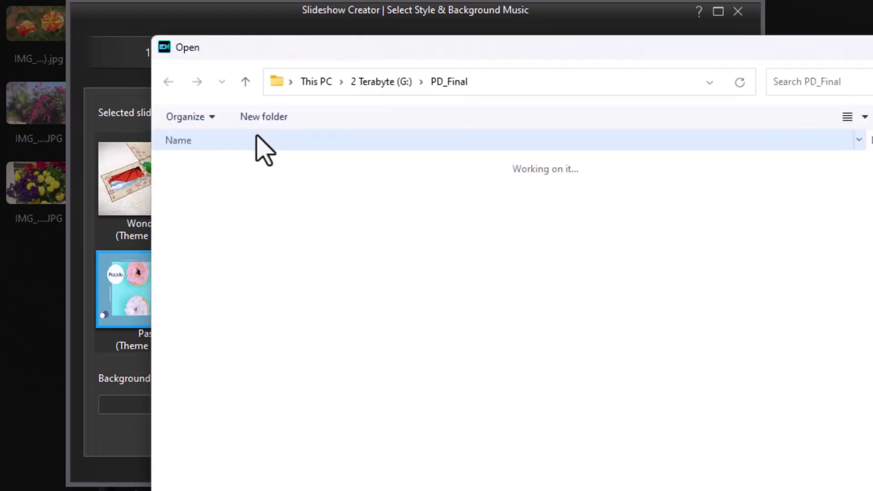
double_click(266, 215)
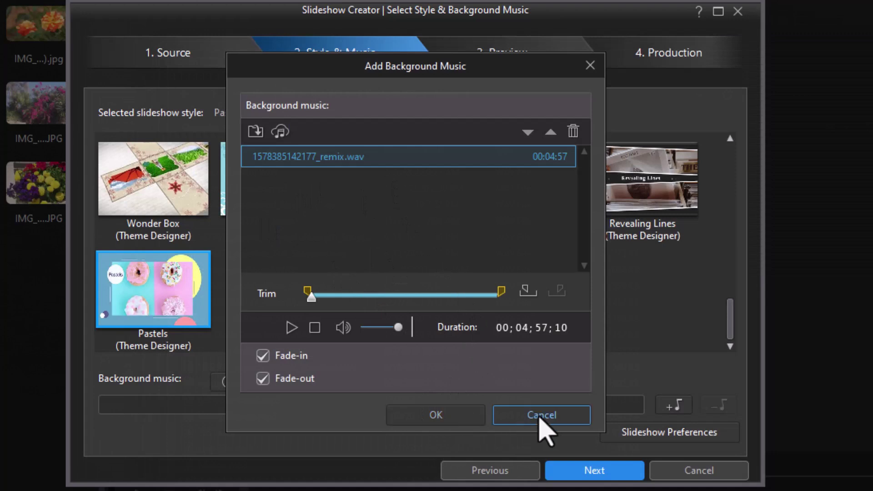
left_click(451, 415)
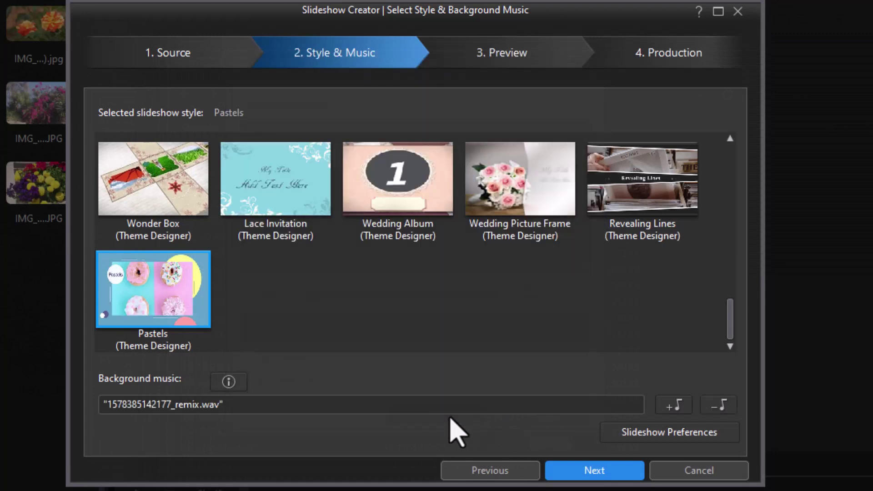
left_click(661, 440)
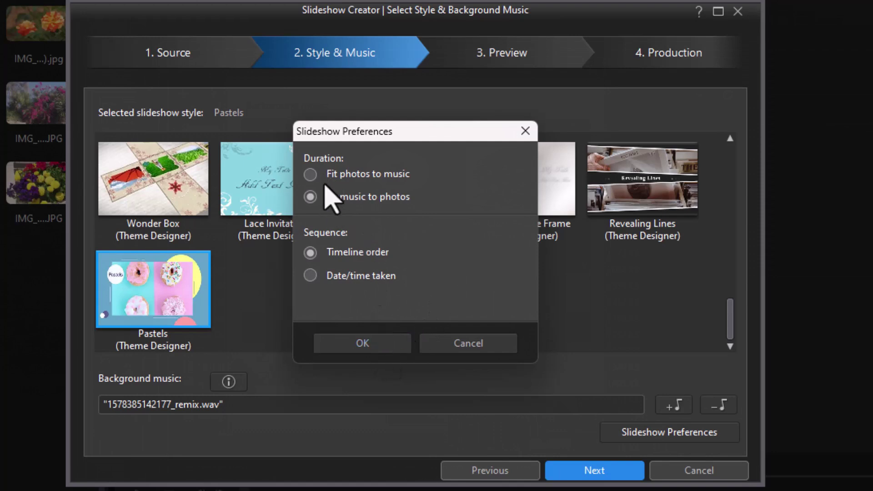
left_click(384, 342)
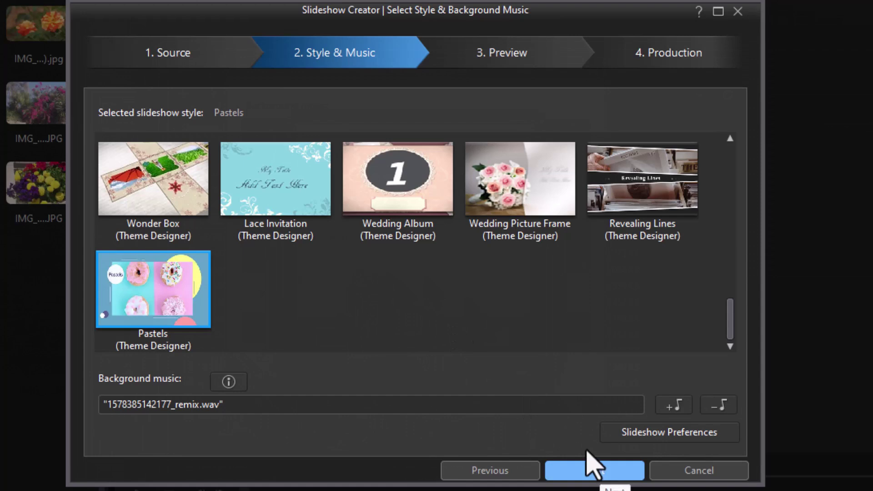
left_click(572, 469)
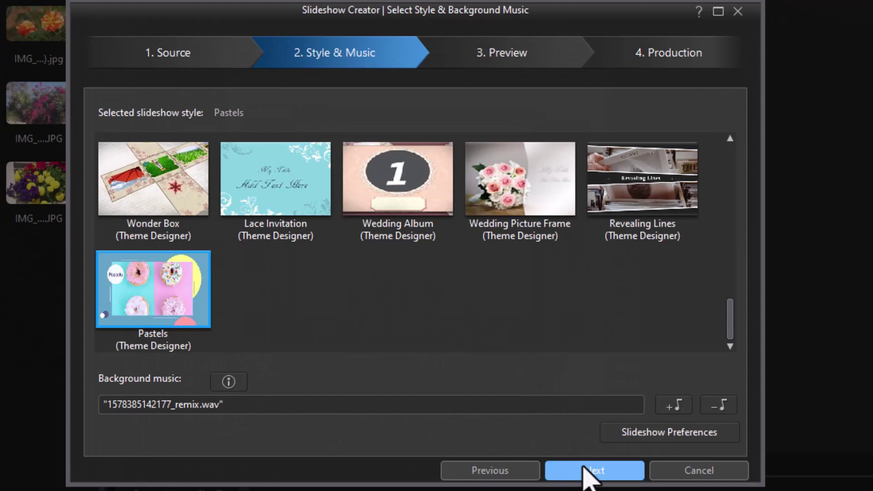
- Generate the Pastels slideshow, scrub through its preview, and maximize the Slideshow Creator window
left_click(589, 472)
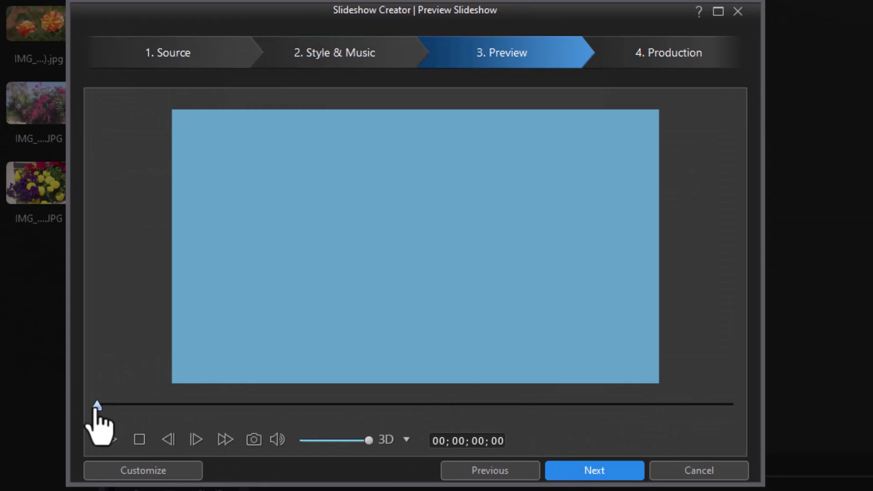
left_click_drag(98, 408, 387, 419)
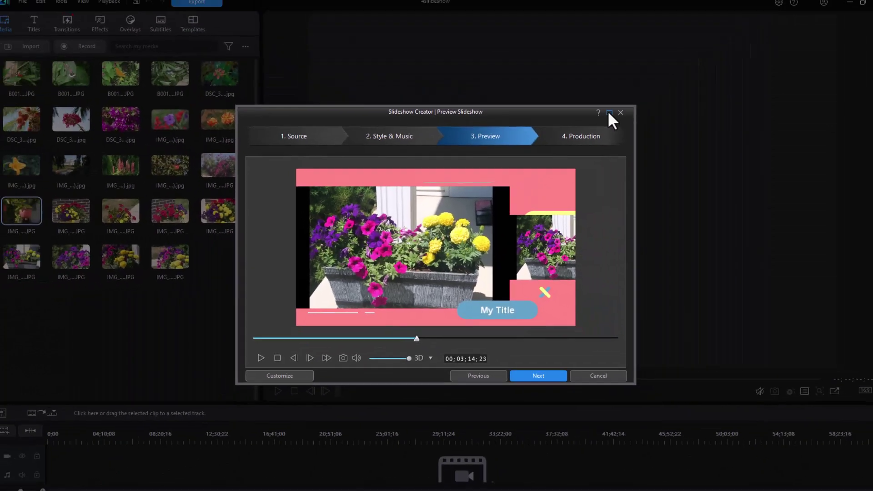
left_click(718, 11)
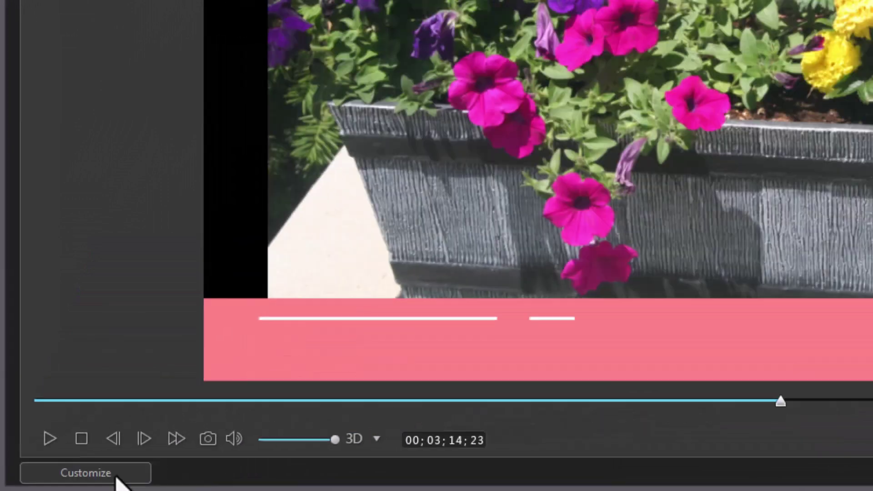
left_click(114, 475)
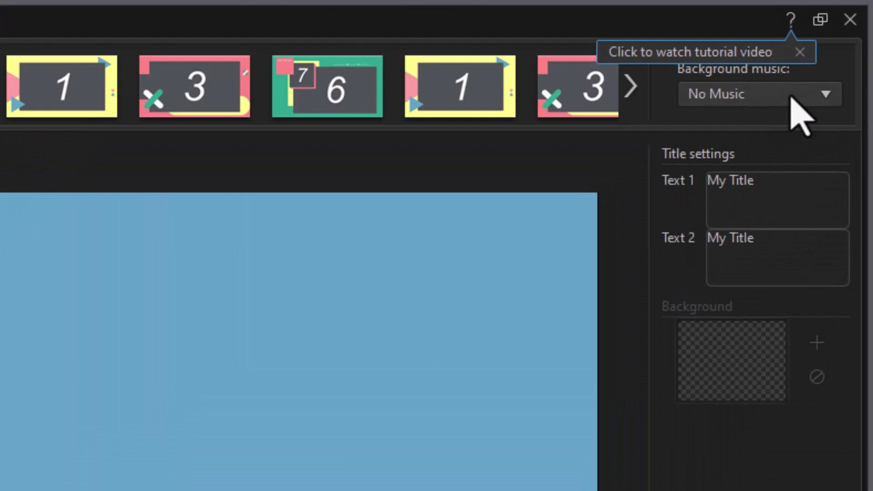
- Change the Theme Designer background music from Default (First Page) to Imported
left_click(827, 97)
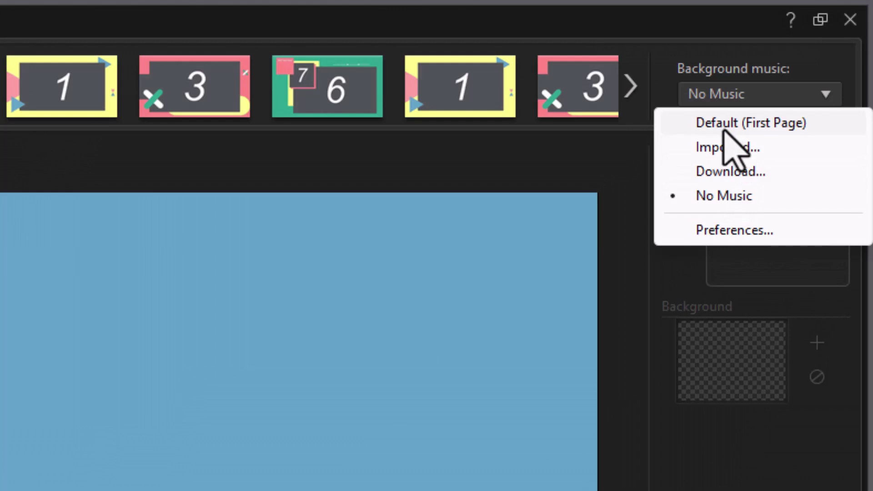
left_click(724, 129)
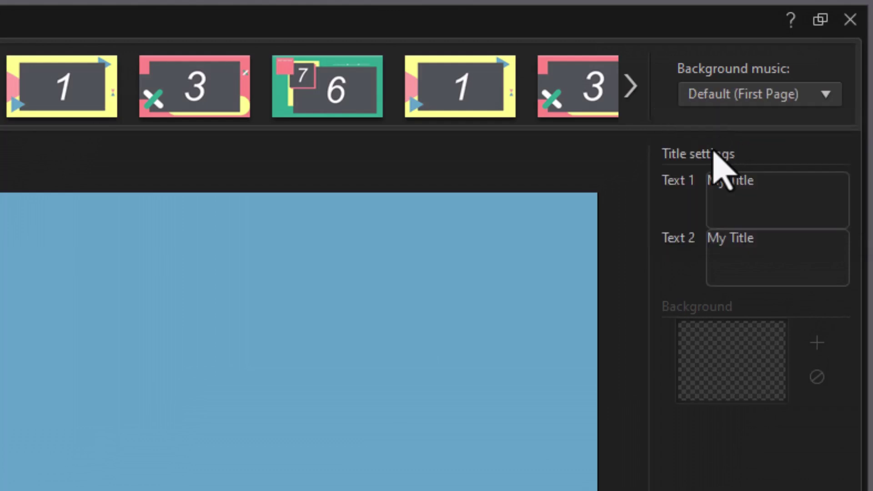
left_click(820, 102)
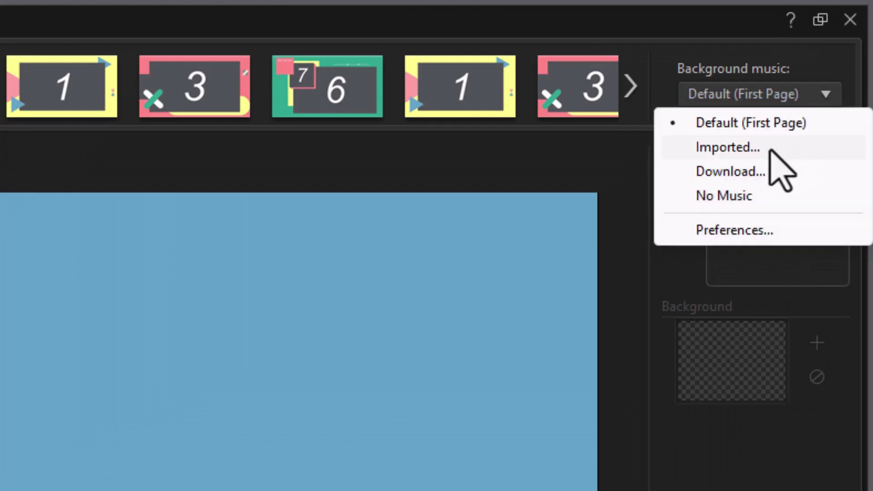
left_click(764, 153)
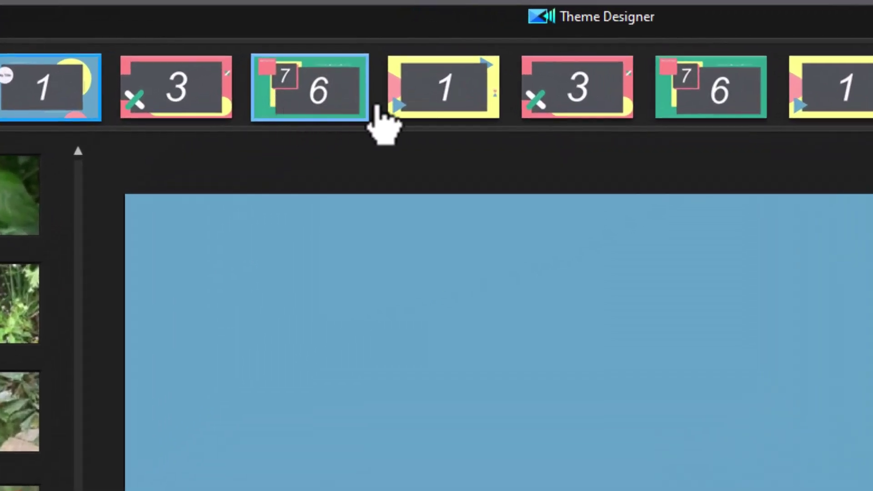
- Move the '1' sequence to third place, between the '3' and '6' sequences
left_click(463, 98)
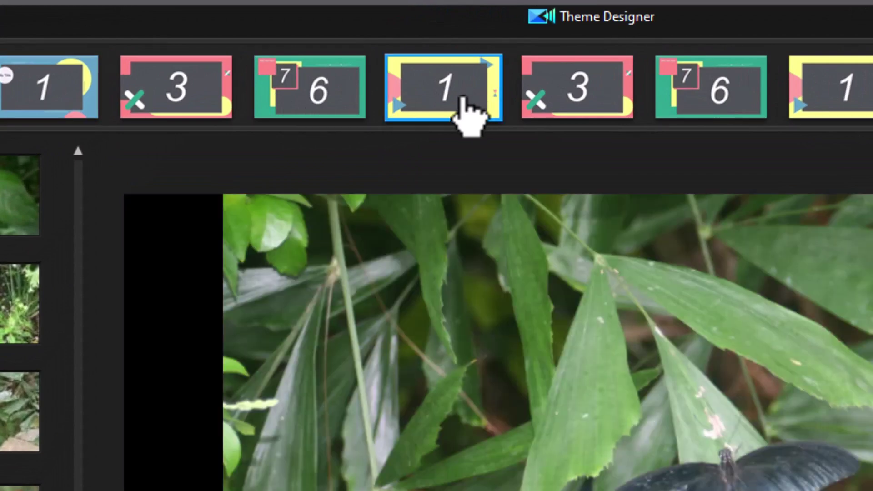
left_click_drag(463, 97, 257, 108)
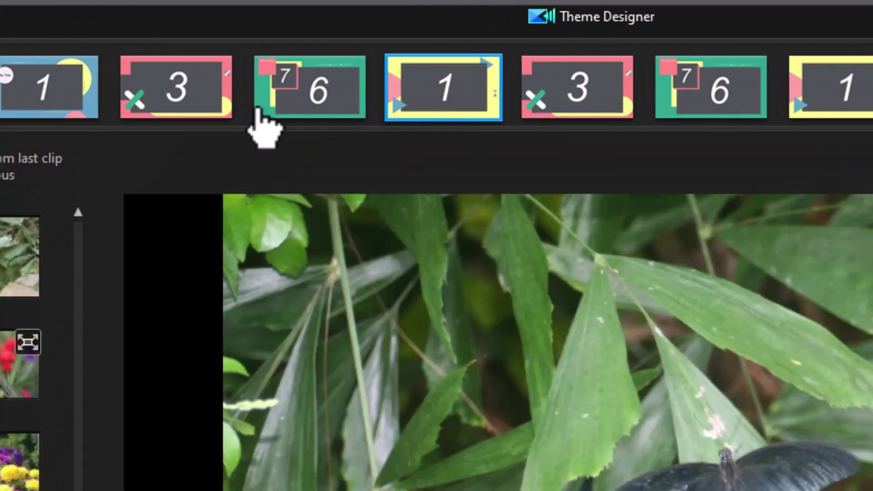
left_click_drag(258, 111, 254, 113)
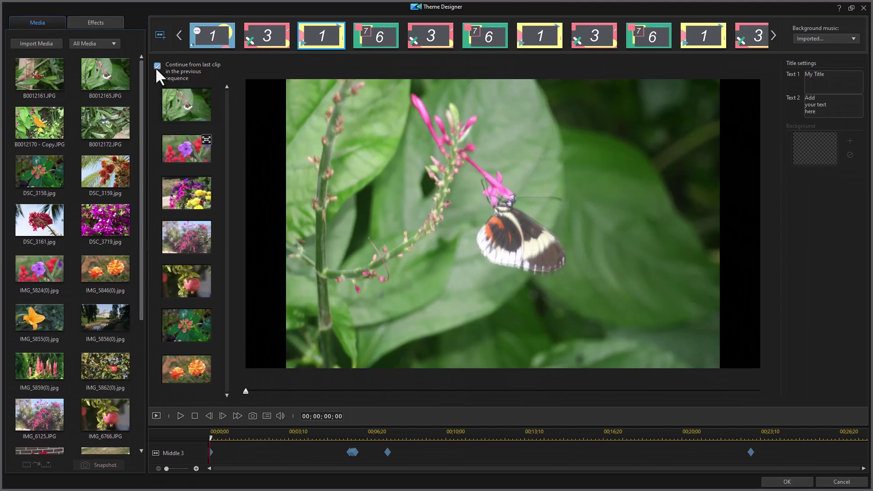
- Select the pink-flower clip and dismiss its context menu without removing it
left_click(192, 240)
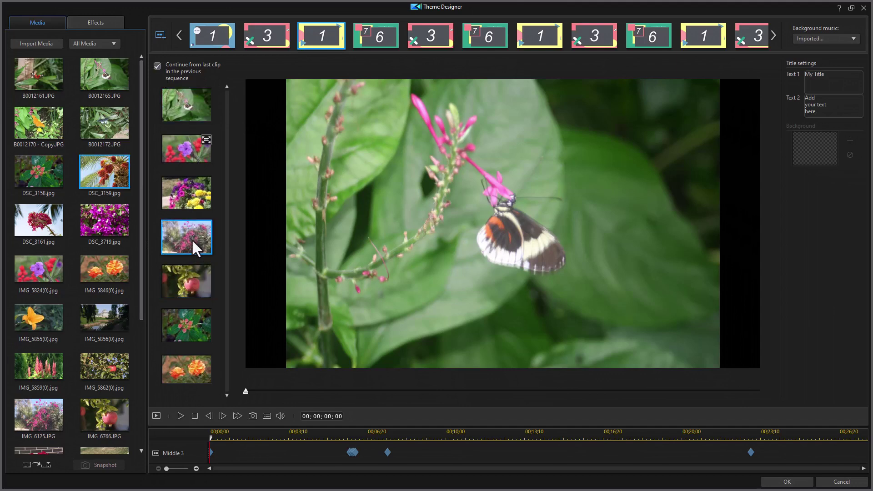
right_click(184, 234)
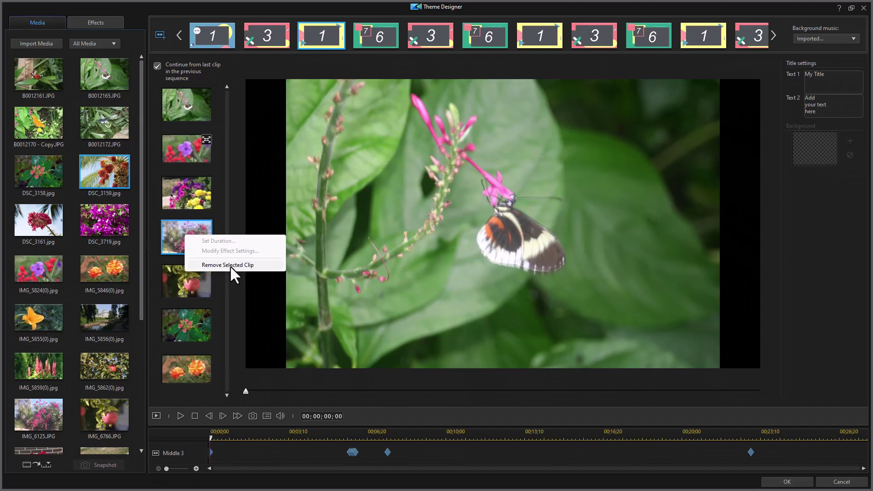
left_click(257, 351)
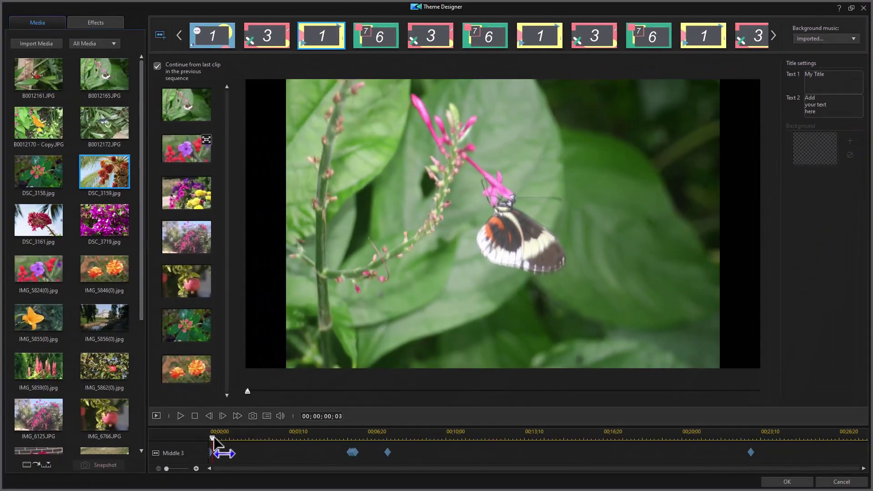
- Replace the third sequence's Text 1 'My Title' with 'Plant'
left_click_drag(213, 438, 493, 469)
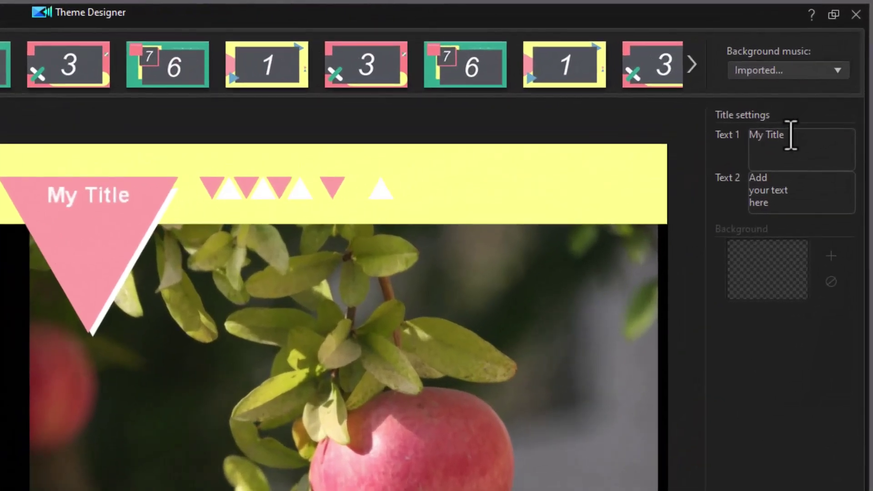
double_click(812, 74)
left_click_drag(762, 146, 698, 155)
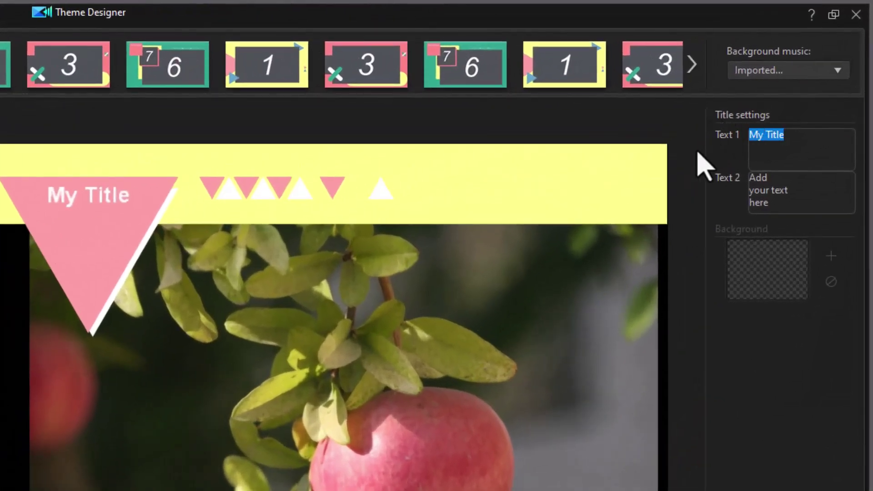
type("Plant")
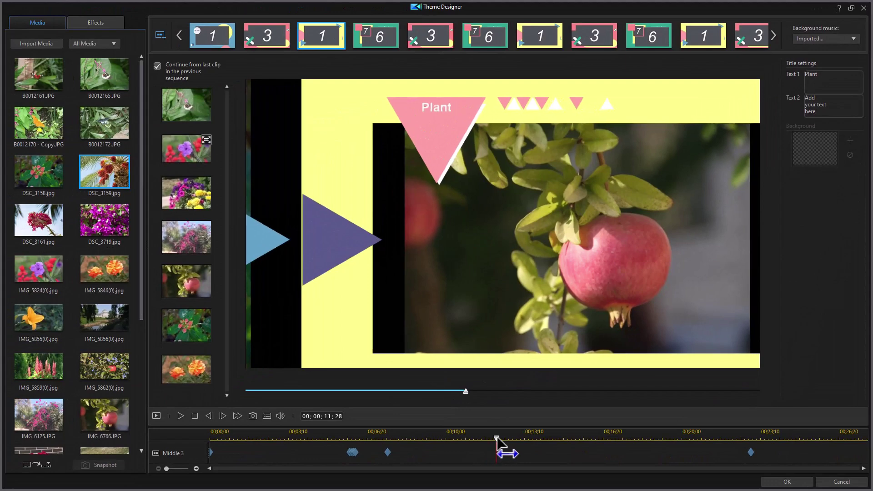
left_click_drag(497, 440, 636, 463)
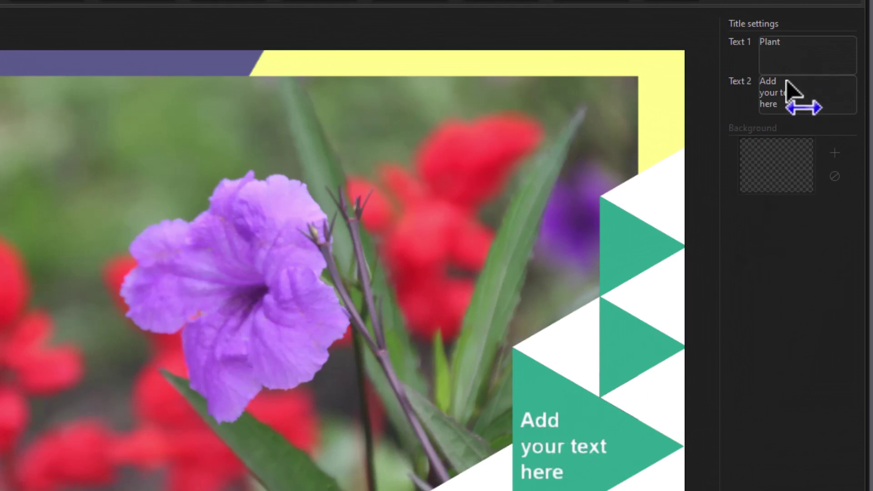
- Enter 'We are having fun' on three lines in the Text 2 box
left_click(758, 87)
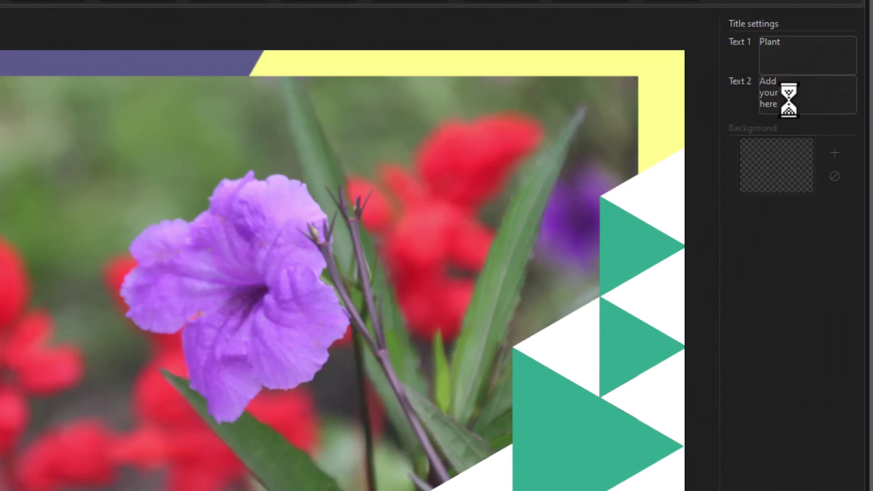
type("We are having fun")
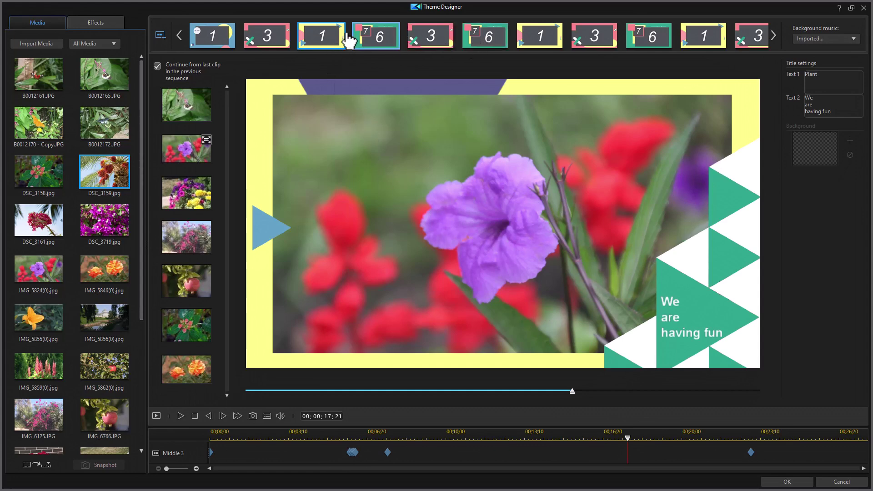
left_click(226, 44)
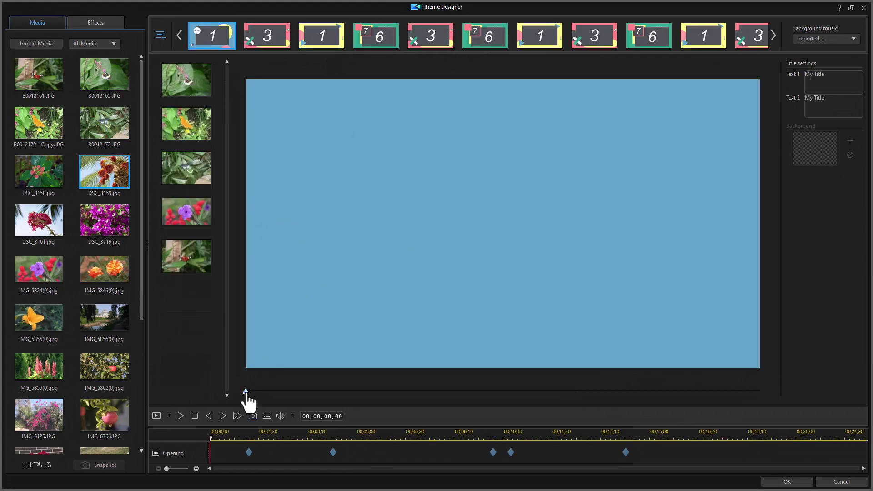
- Replace the Opening sequence's Text 1 'My Title' with 'Welcome' followed by a new line
left_click_drag(247, 394, 304, 394)
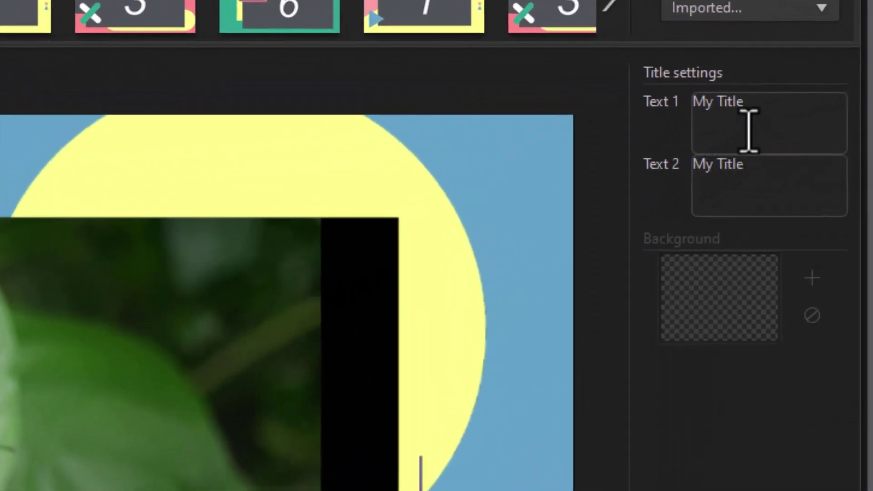
left_click_drag(751, 101, 677, 117)
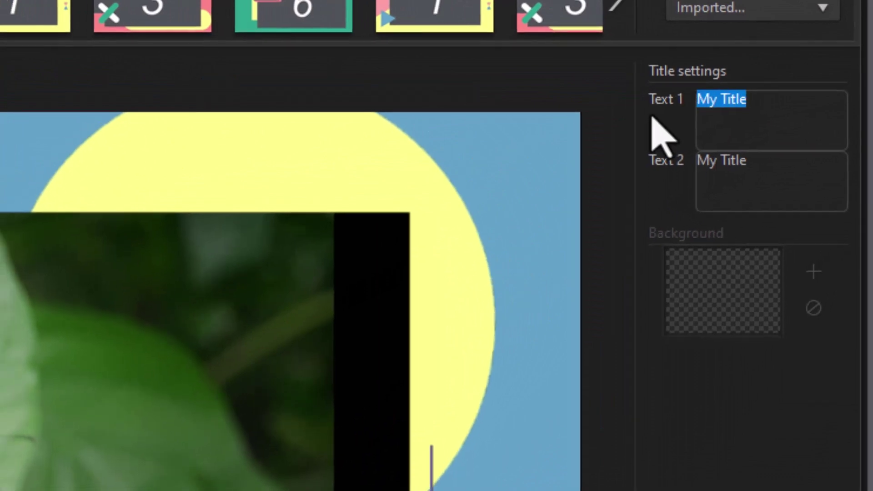
type("Welcome")
key("Return")
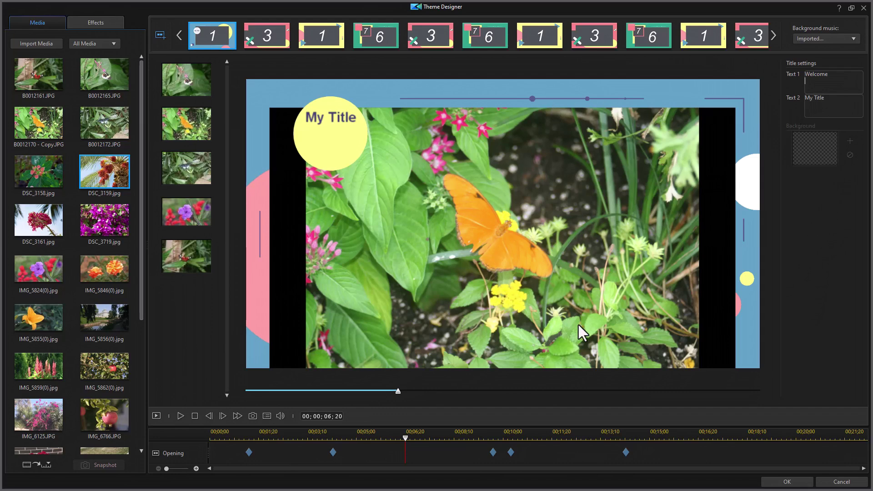
- Accept the theme design, go to the Production step, and send the slideshow to Advanced Editing
left_click(794, 485)
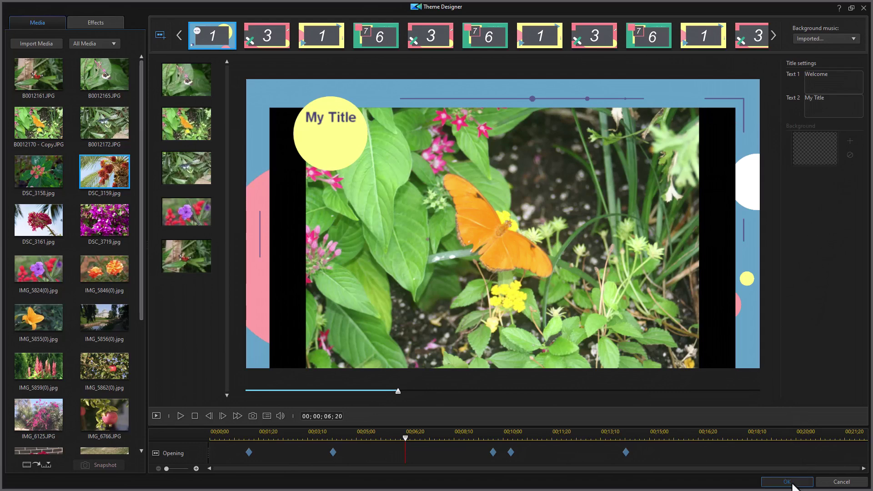
left_click(863, 9)
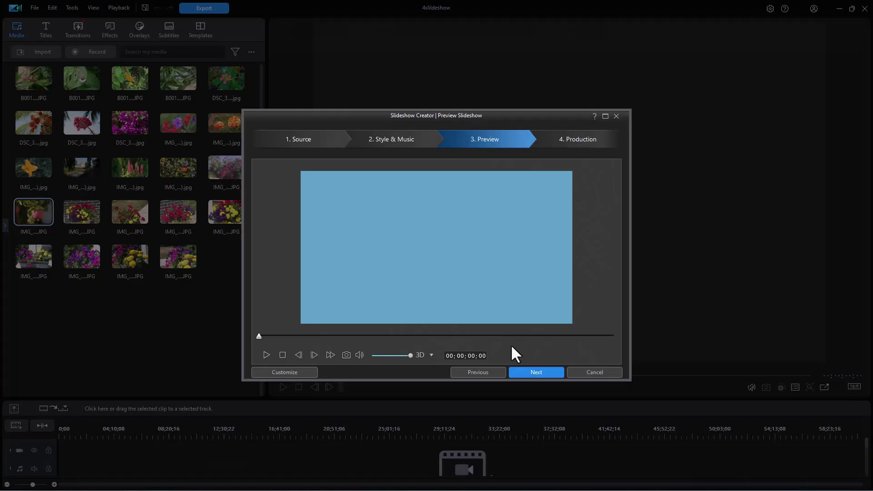
left_click(541, 372)
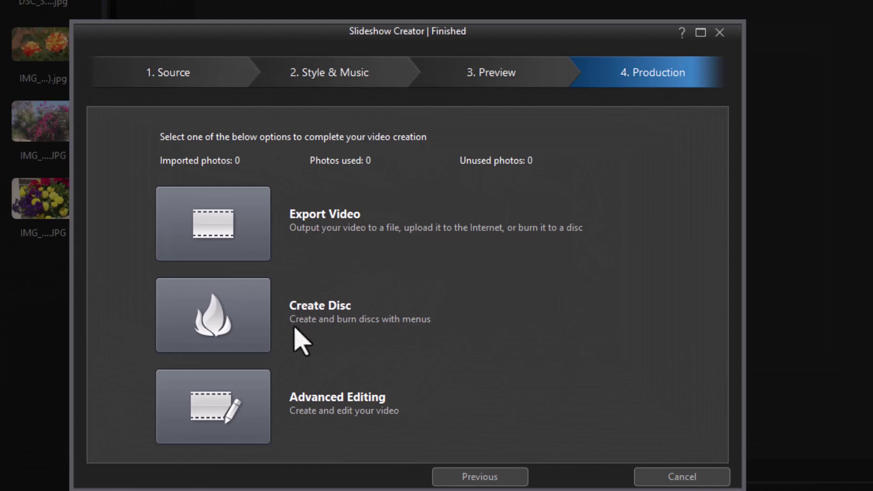
left_click(224, 423)
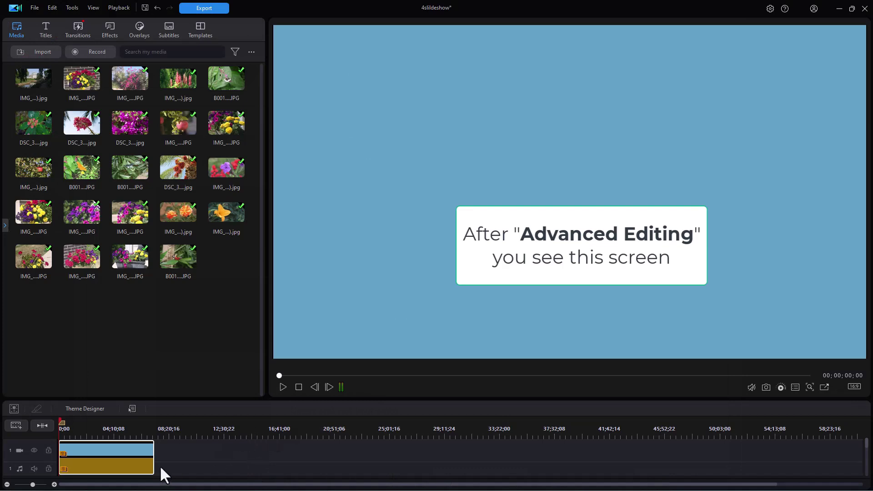
left_click_drag(60, 419, 95, 428)
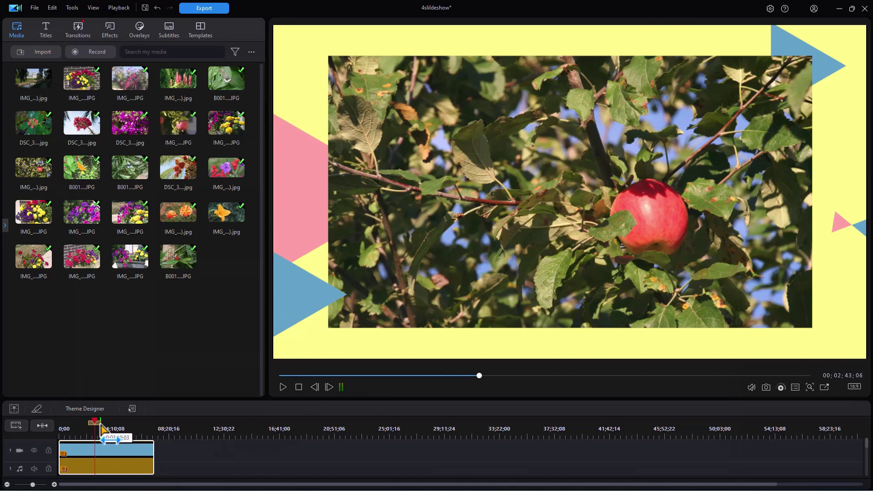
left_click(97, 426)
mouse_move(97, 427)
left_mouse_down()
mouse_move(108, 427)
mouse_move(101, 426)
left_mouse_up()
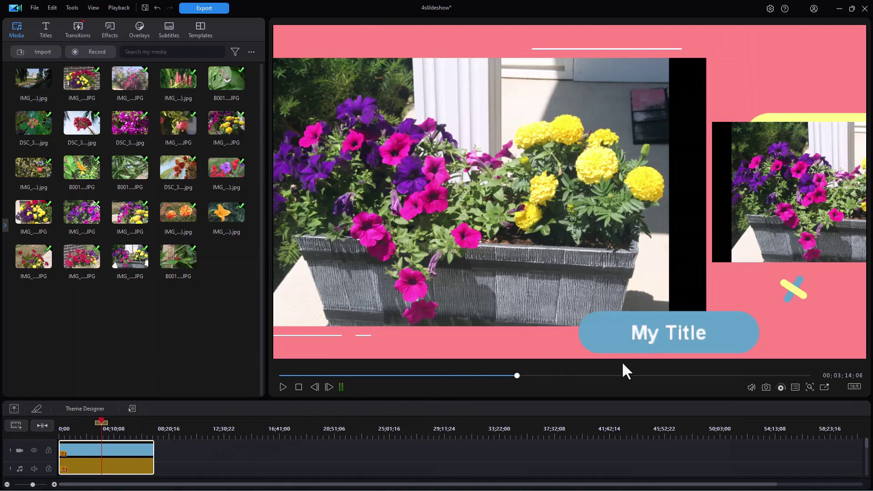
double_click(144, 450)
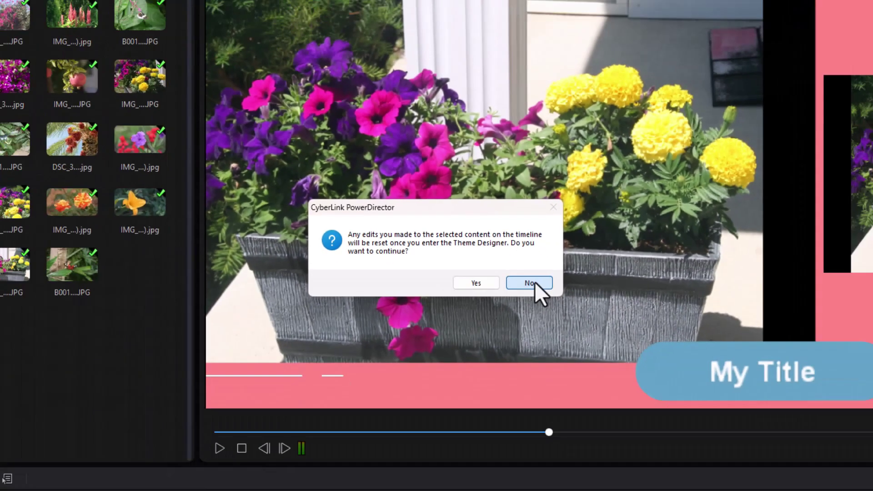
left_click(533, 282)
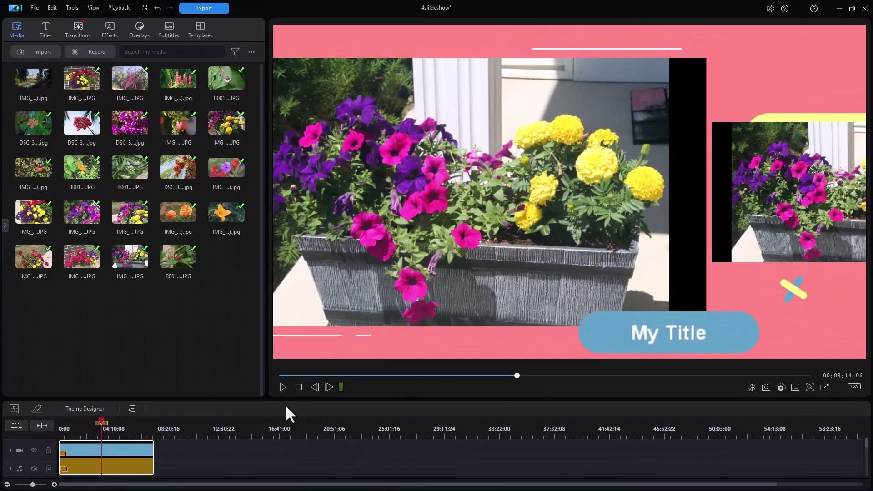